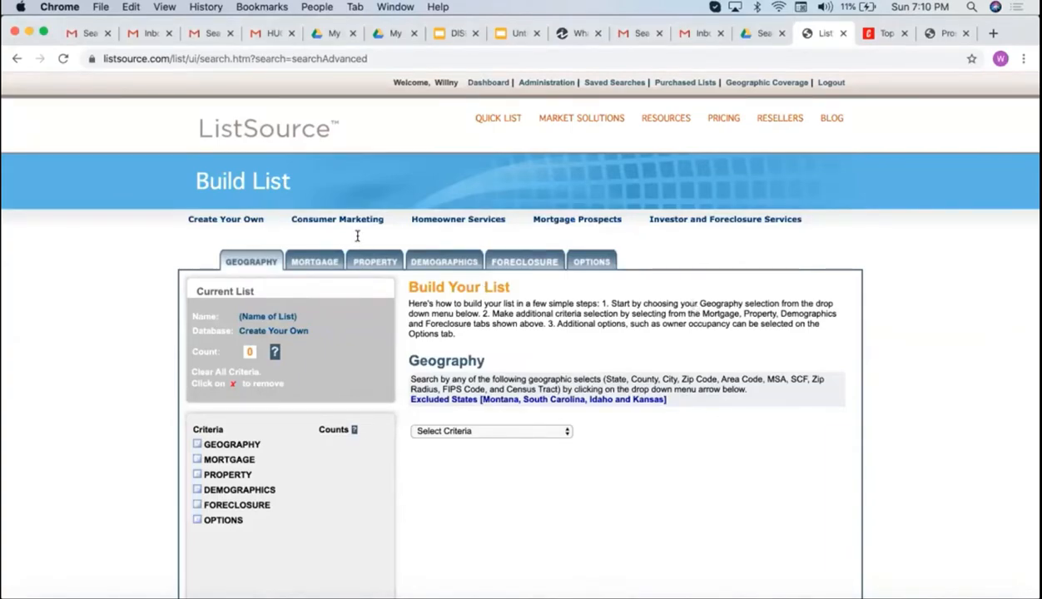
pyautogui.click(476, 430)
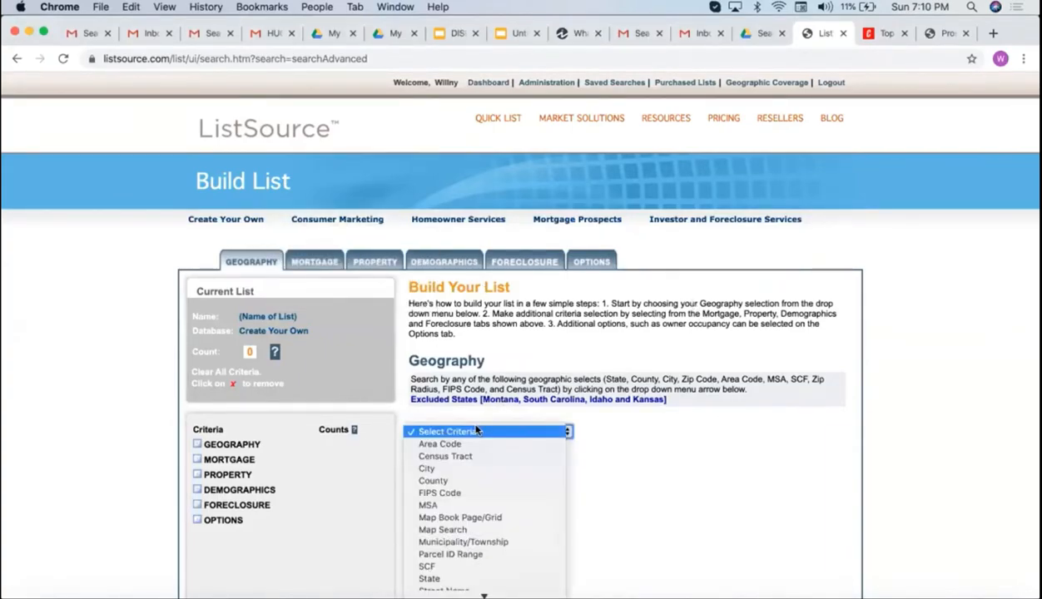
pyautogui.scroll(-2, 477, 430)
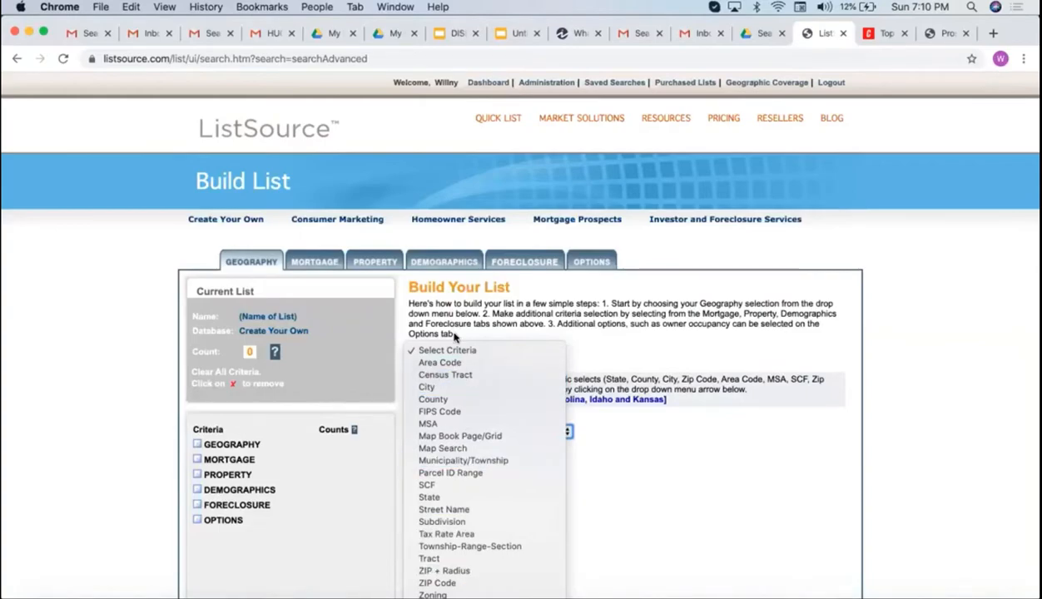
pyautogui.click(444, 389)
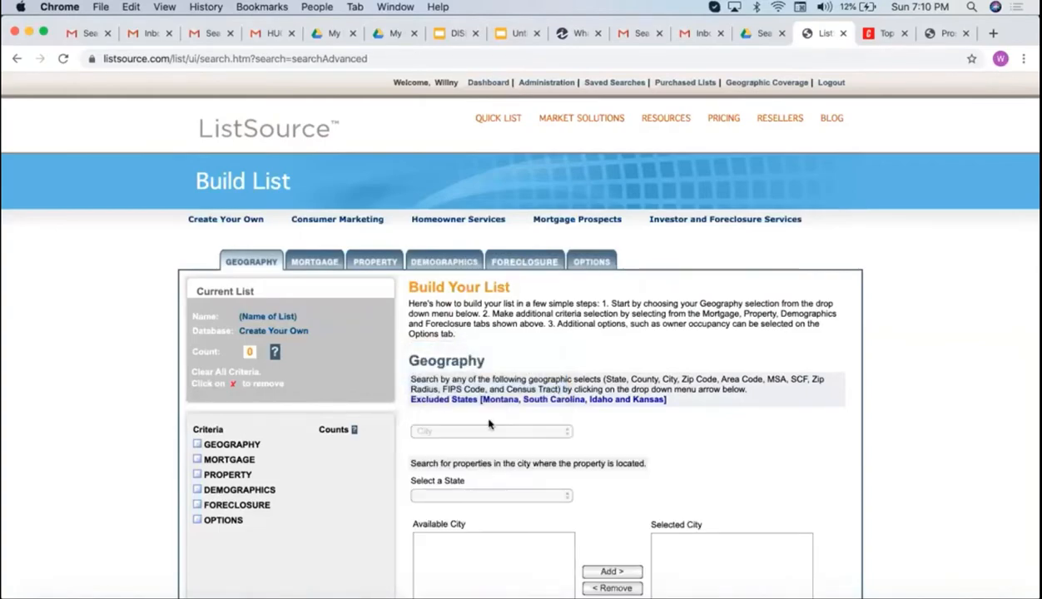
# Set the geographic search criterion to County and select TEXAS as the state
pyautogui.click(429, 431)
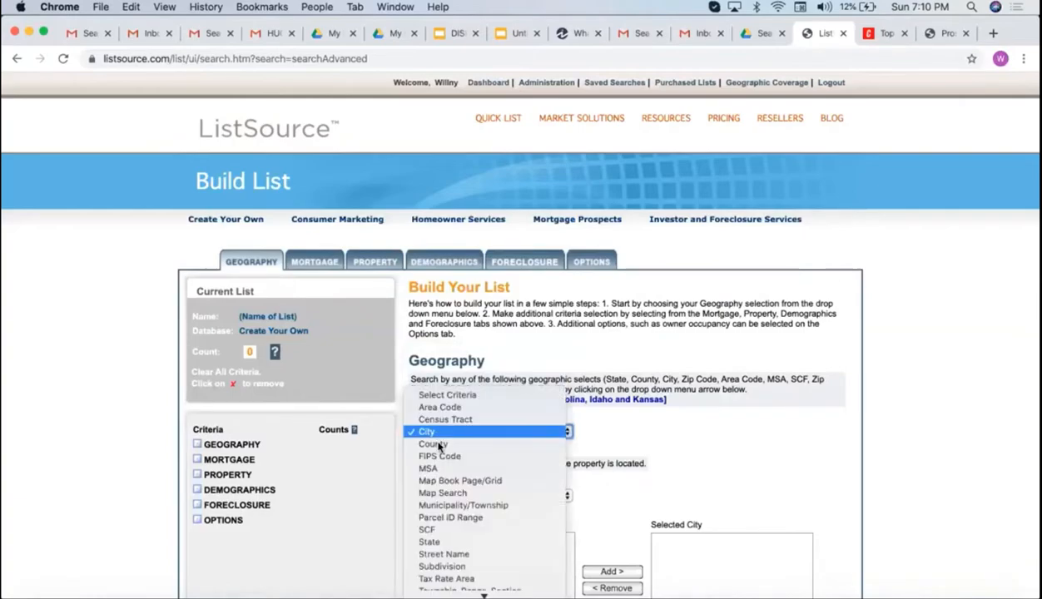
pyautogui.click(440, 445)
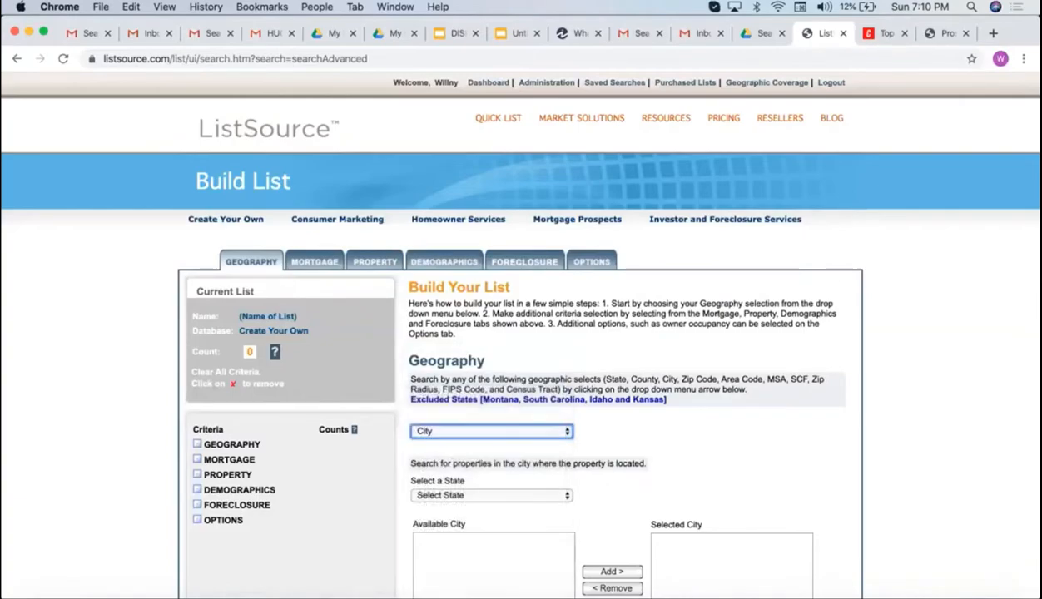
pyautogui.click(487, 495)
pyautogui.click(470, 495)
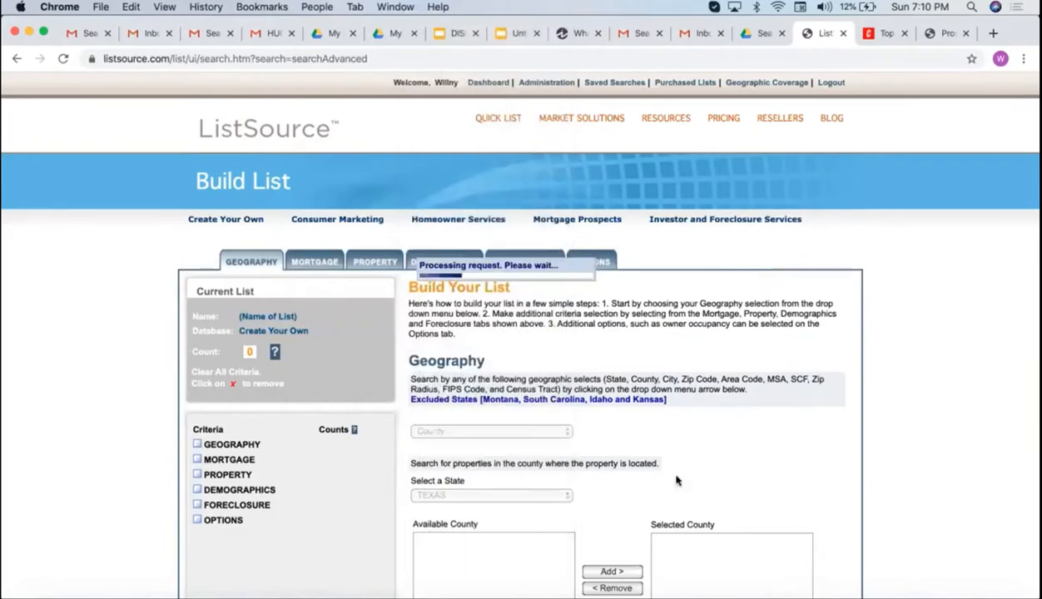
# Find "harris" among the available Texas counties and add TX:HARRIS to the selected counties
pyautogui.scroll(-4, 515, 353)
pyautogui.press('super+f')
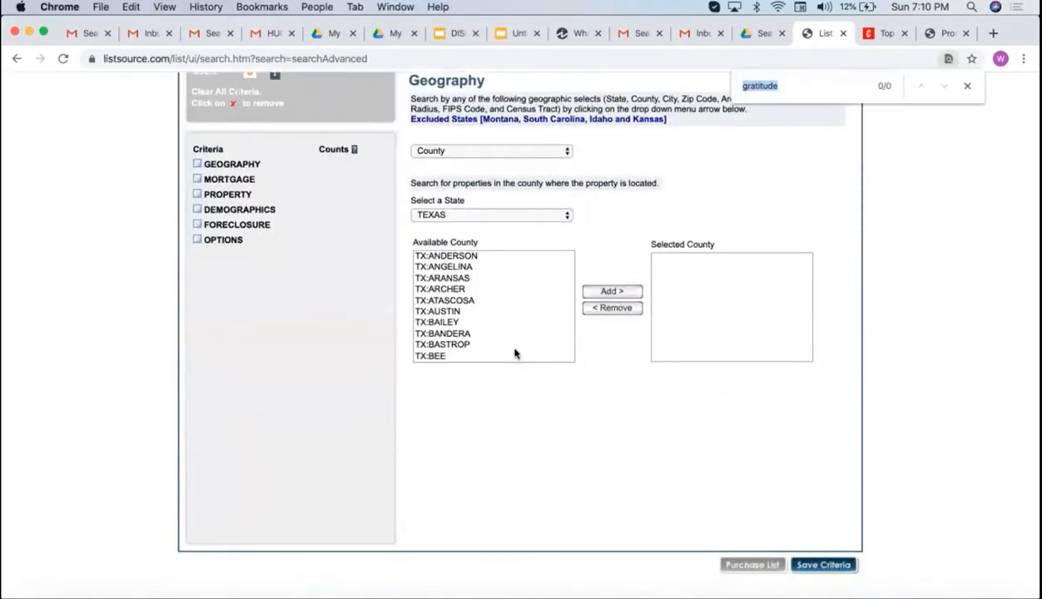
pyautogui.write('harris')
pyautogui.scroll(-3, 509, 425)
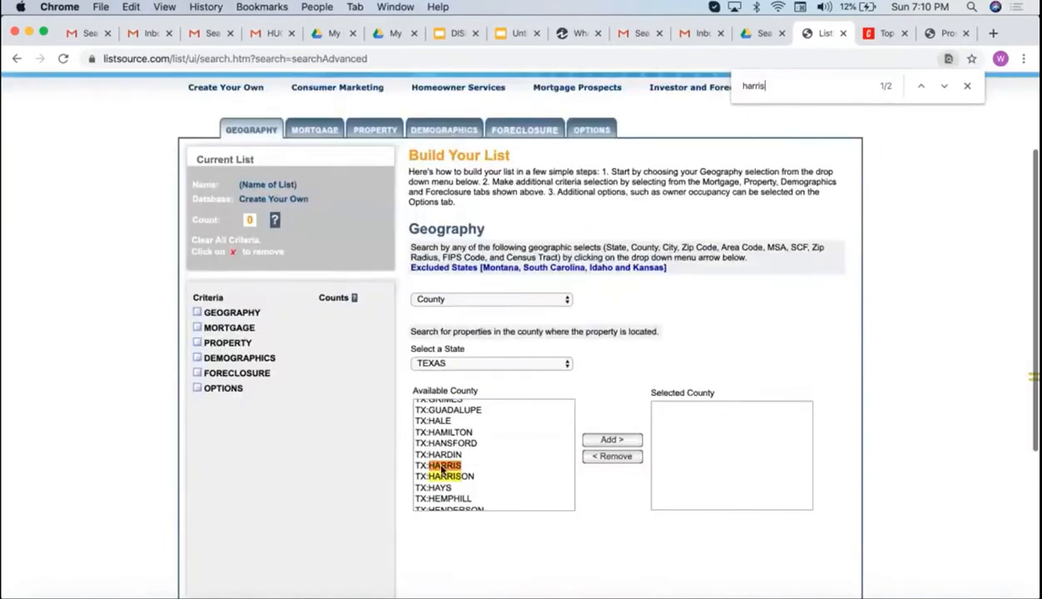
pyautogui.click(442, 467)
pyautogui.click(612, 440)
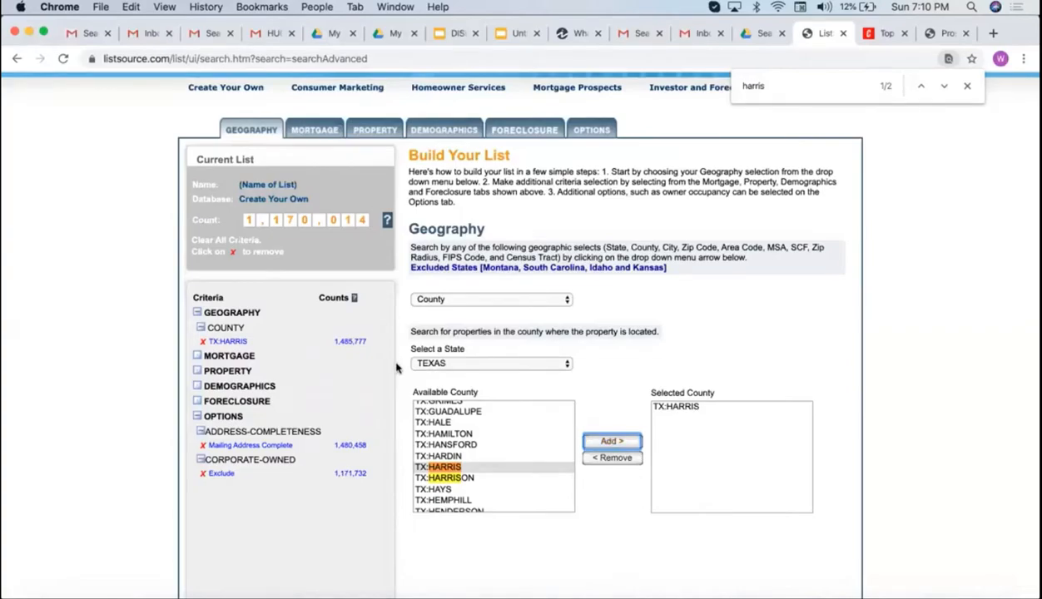
# Filter the list by Property Type using the preset Single Family Residences 1-4 Units
pyautogui.click(373, 131)
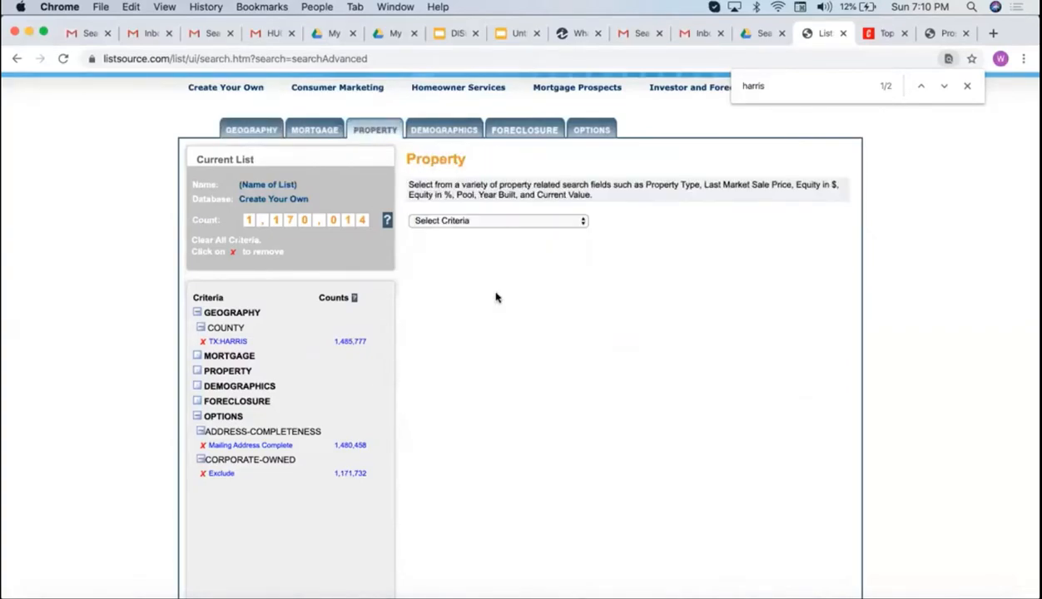
pyautogui.click(496, 220)
pyautogui.scroll(-1, 526, 488)
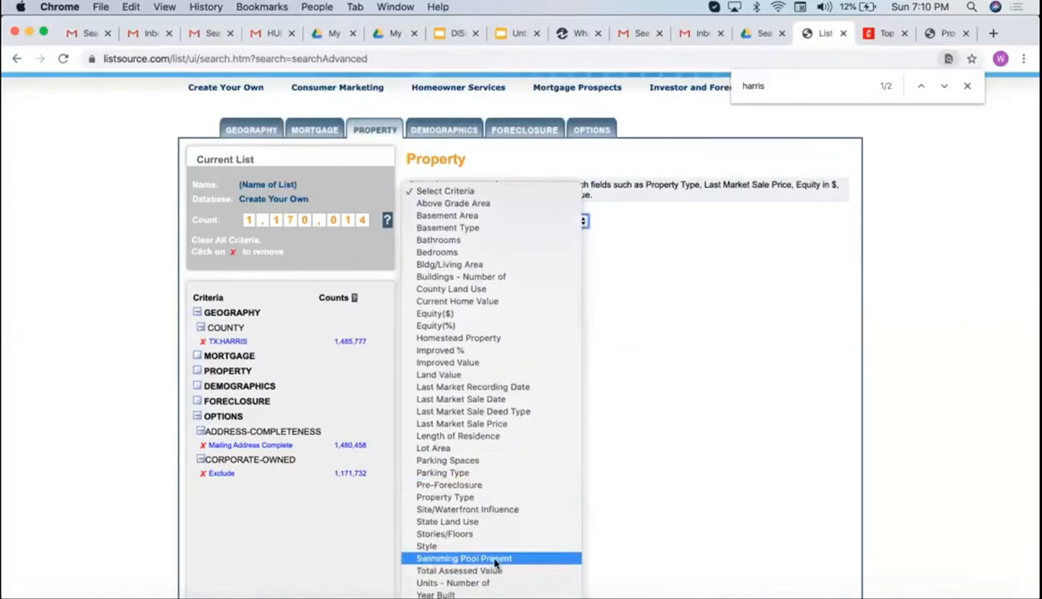
pyautogui.click(502, 497)
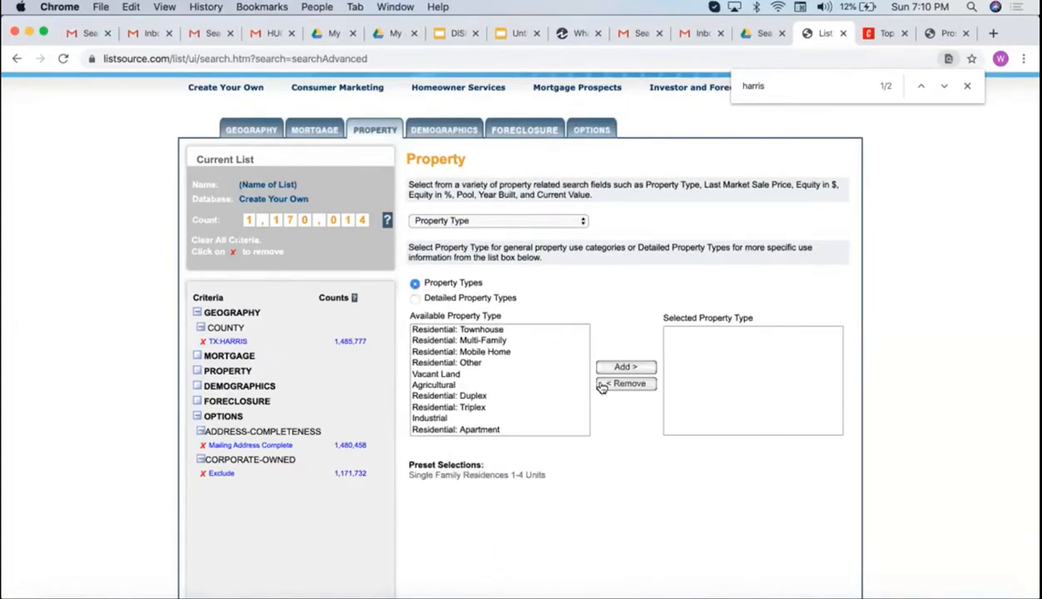
pyautogui.click(503, 475)
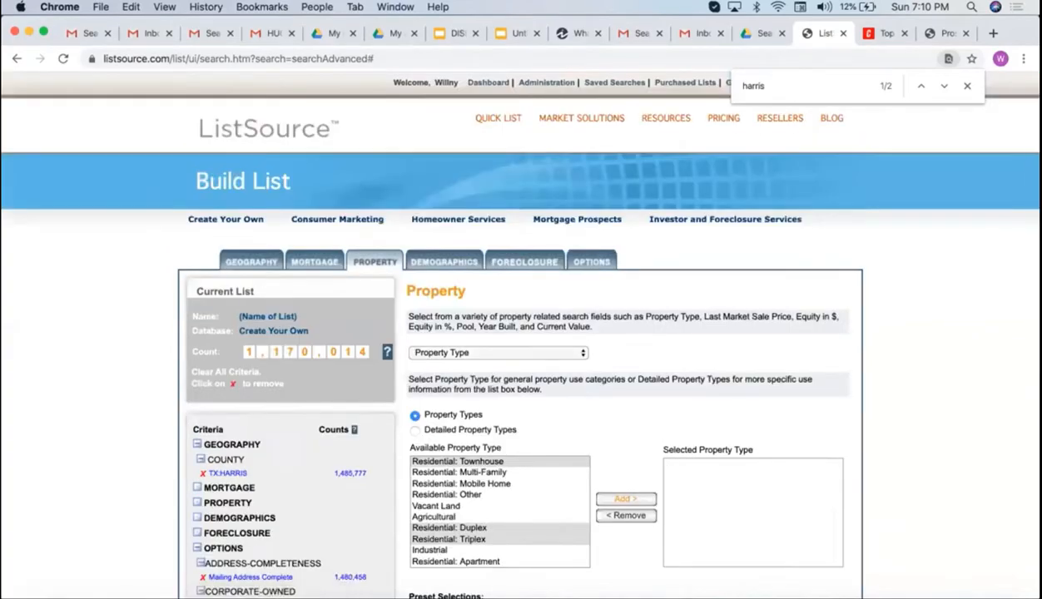
# Add Residential: Multi-Family and Vacant Land to the selected property types
pyautogui.click(466, 474)
pyautogui.click(626, 500)
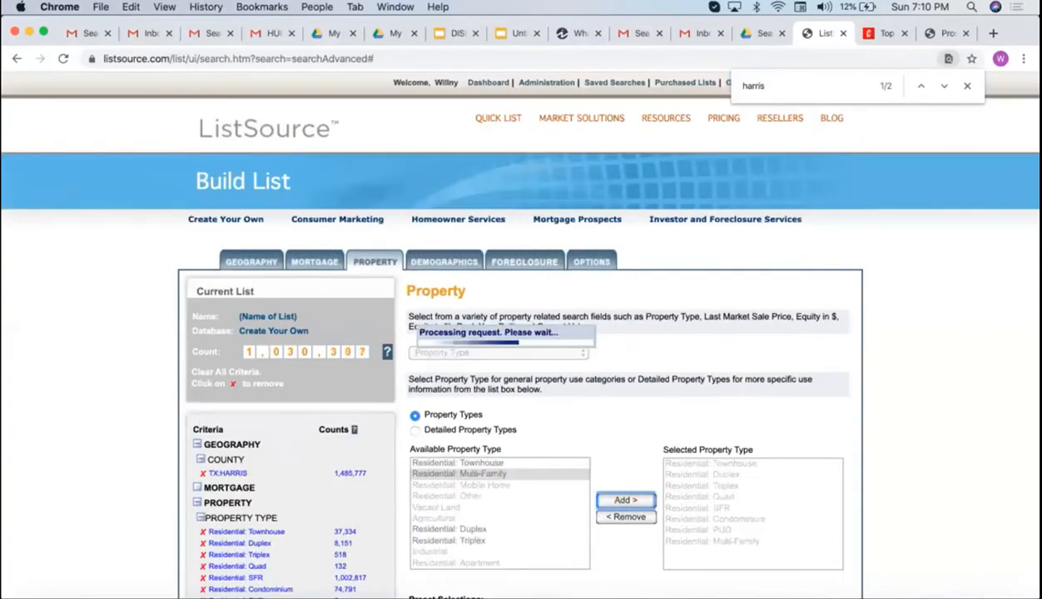
pyautogui.click(463, 507)
pyautogui.click(626, 500)
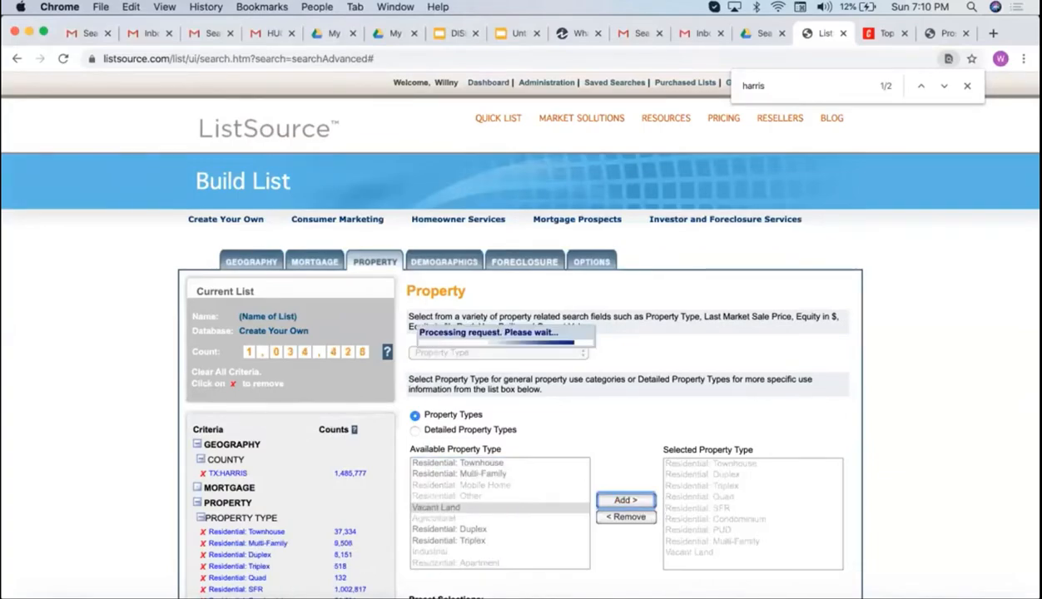
# Add a Last Market Sale Date criterion covering the last 12 months, 04/19/2019 to 04/19/2020
pyautogui.click(442, 354)
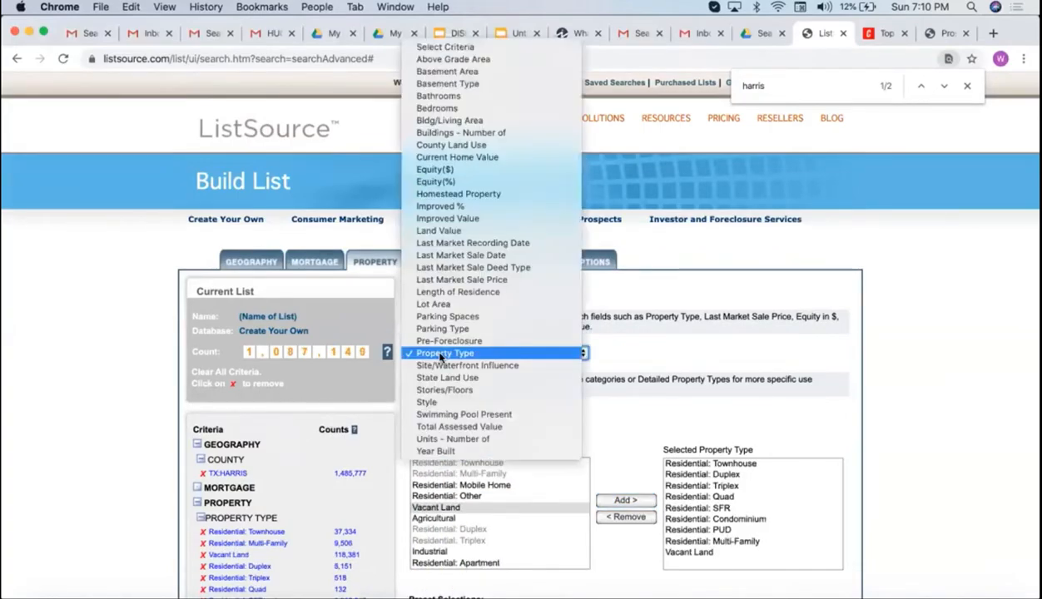
pyautogui.click(491, 256)
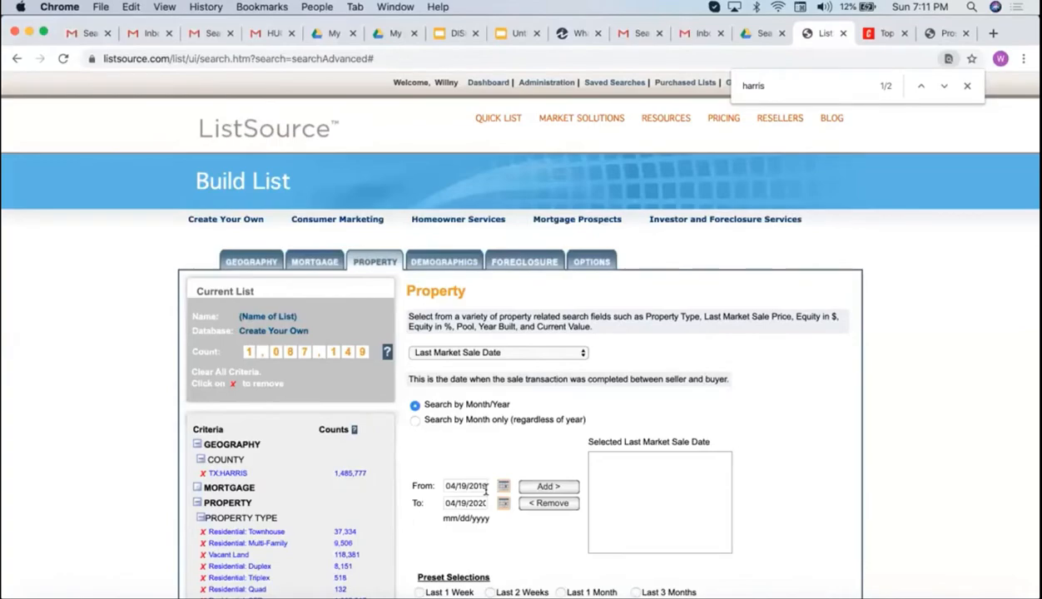
pyautogui.tripleClick(485, 491)
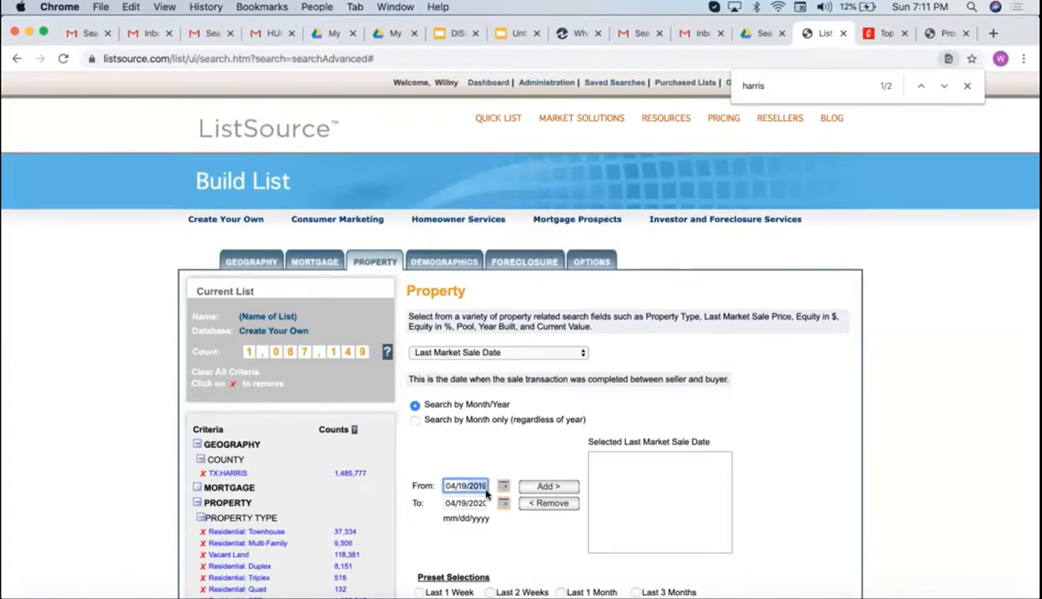
pyautogui.scroll(-3, 547, 524)
pyautogui.scroll(-1, 546, 524)
pyautogui.click(559, 504)
pyautogui.click(548, 383)
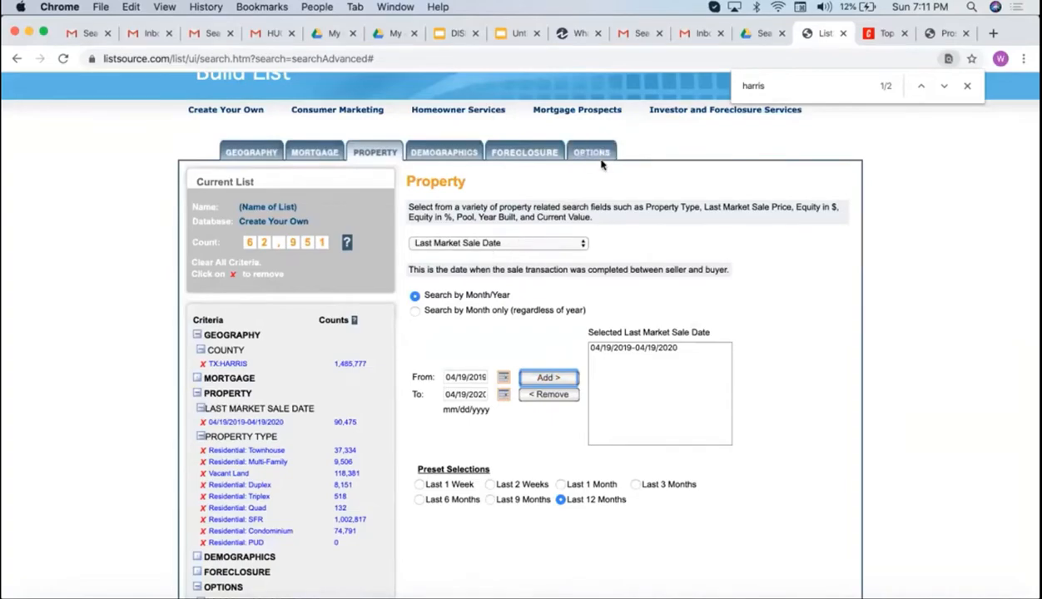
# Limit the list to absentee-owned properties, exclude trustee-owned ones, and include only corporate-owned properties
pyautogui.click(604, 151)
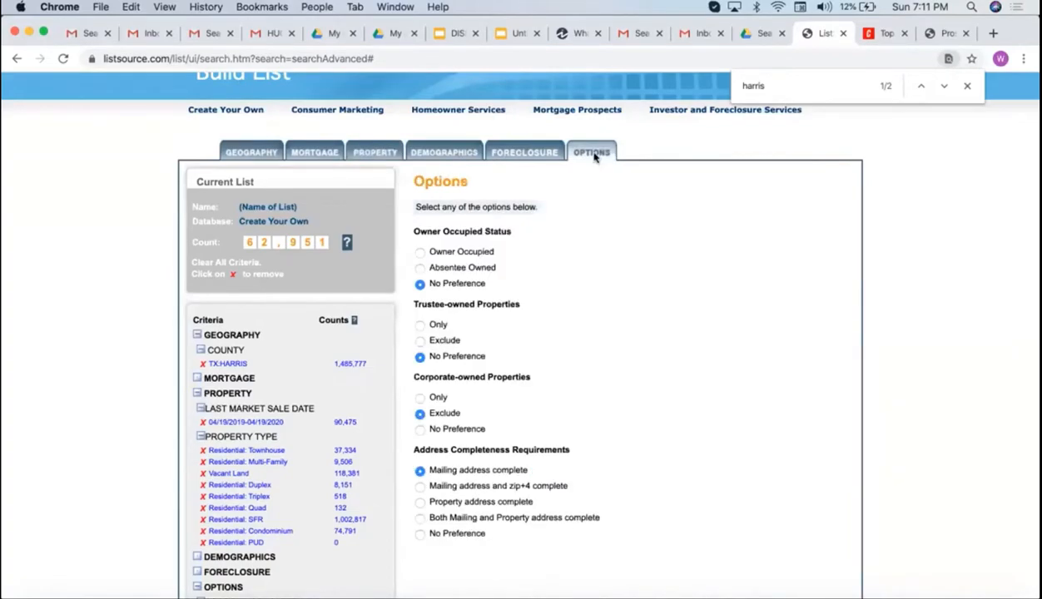
pyautogui.click(419, 268)
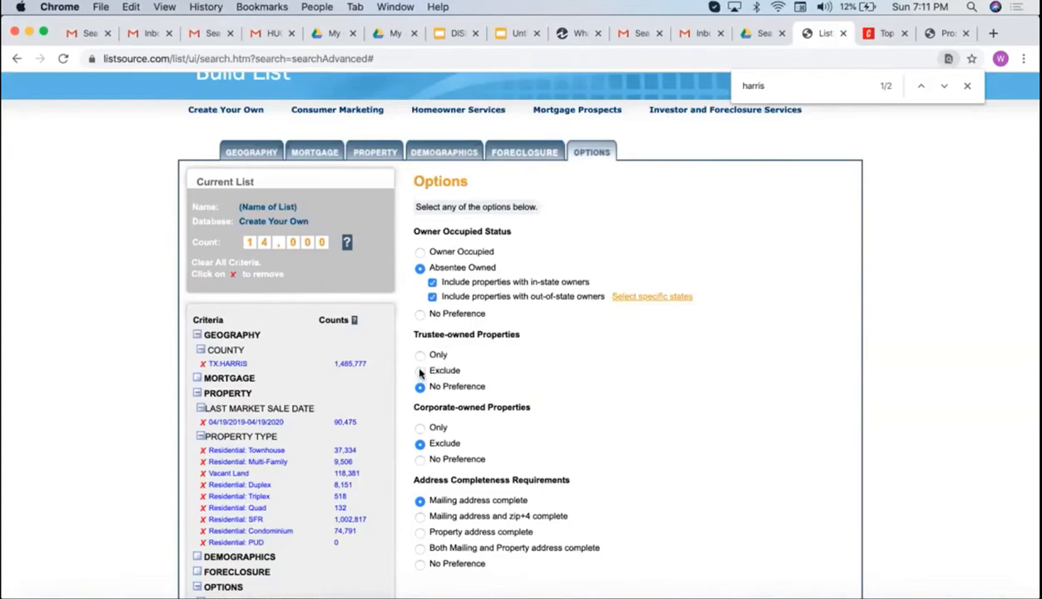
pyautogui.click(419, 371)
pyautogui.click(420, 427)
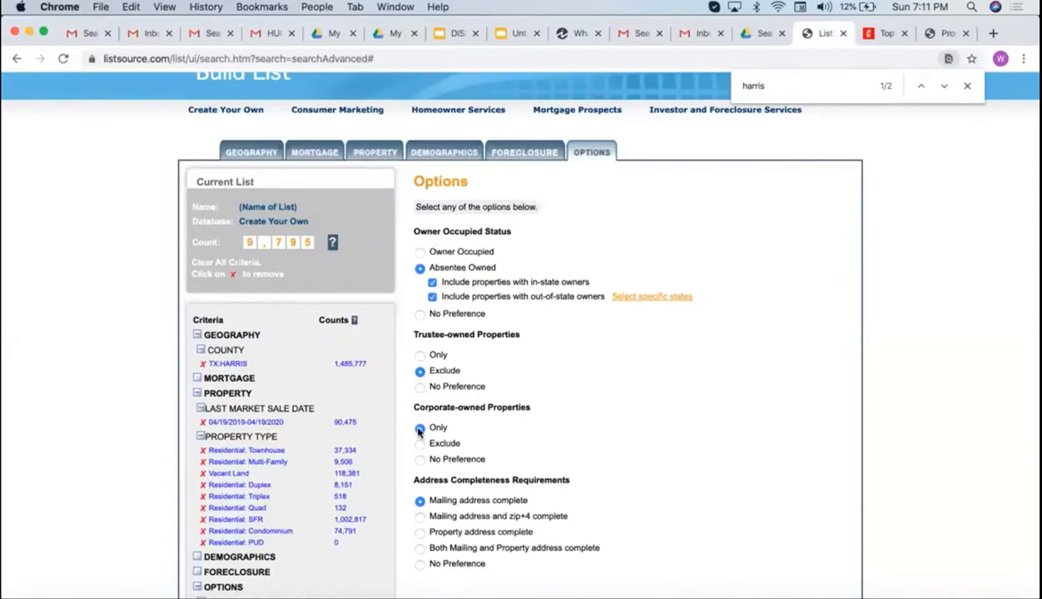
# Replace the 12-month last market sale date range with the Last 1 Month preset, 03/19/2020 to 04/19/2020
pyautogui.click(373, 149)
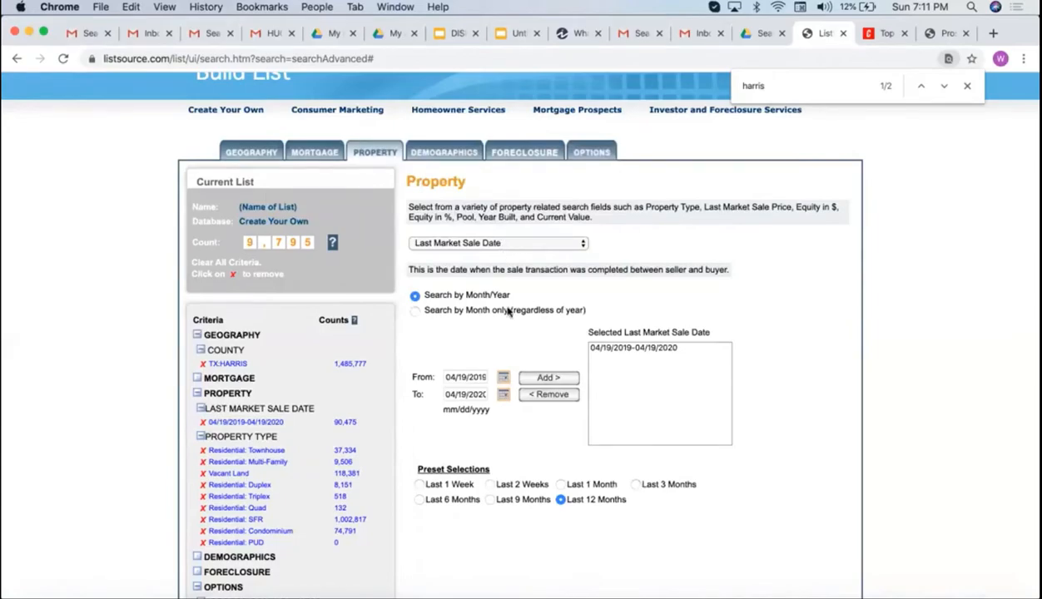
pyautogui.click(480, 377)
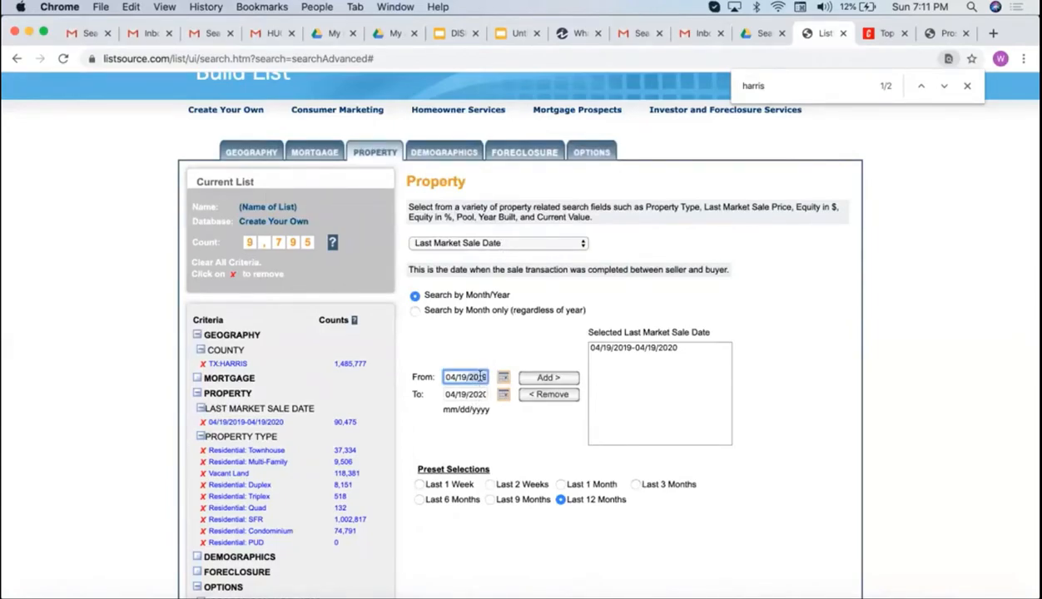
pyautogui.write('2020')
pyautogui.click(453, 376)
pyautogui.press('BackSpace')
pyautogui.click(558, 484)
pyautogui.click(554, 377)
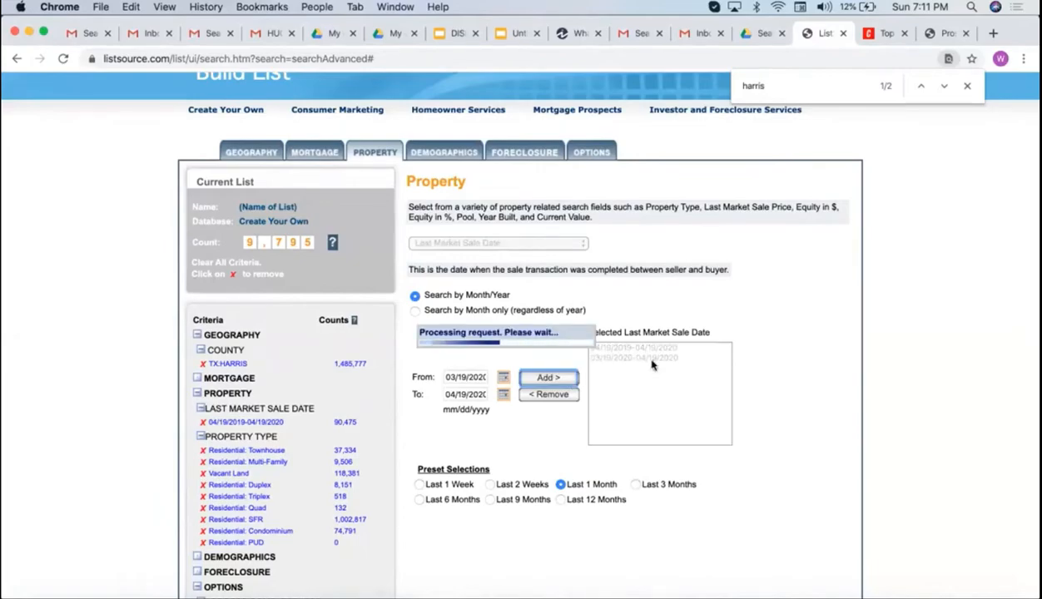
pyautogui.click(653, 359)
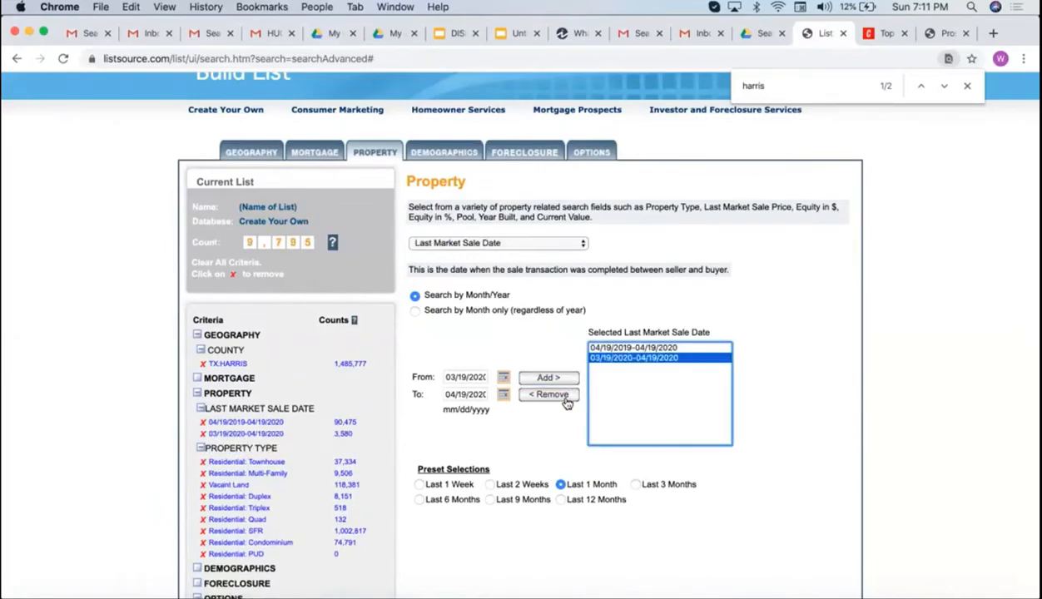
pyautogui.click(556, 392)
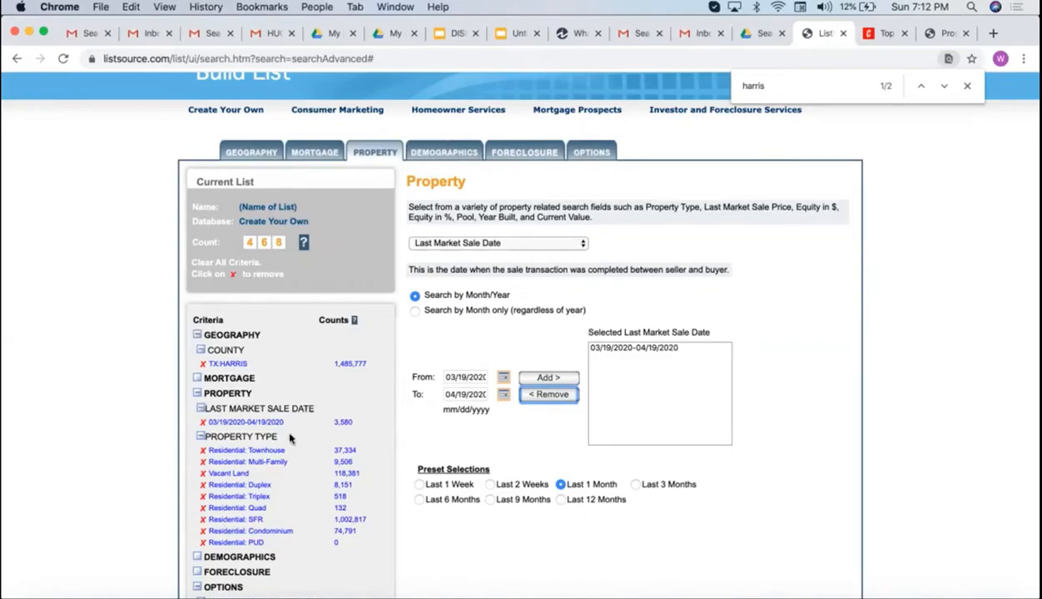
# Restore the Last 12 Months sale date range, 04/19/2019 to 04/19/2020, and remove the one-month range
pyautogui.click(593, 152)
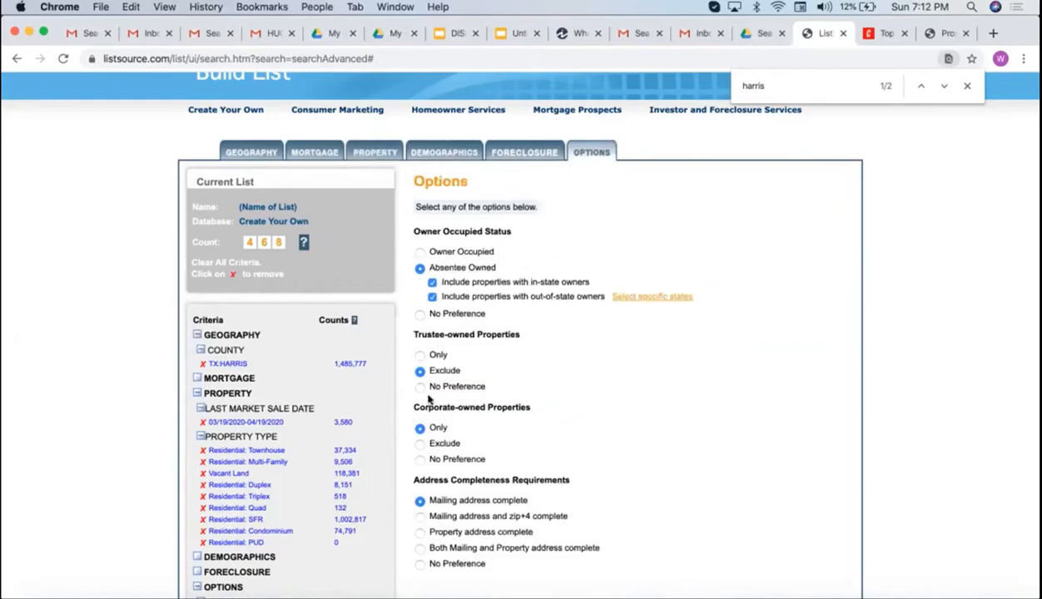
pyautogui.click(419, 428)
pyautogui.click(380, 155)
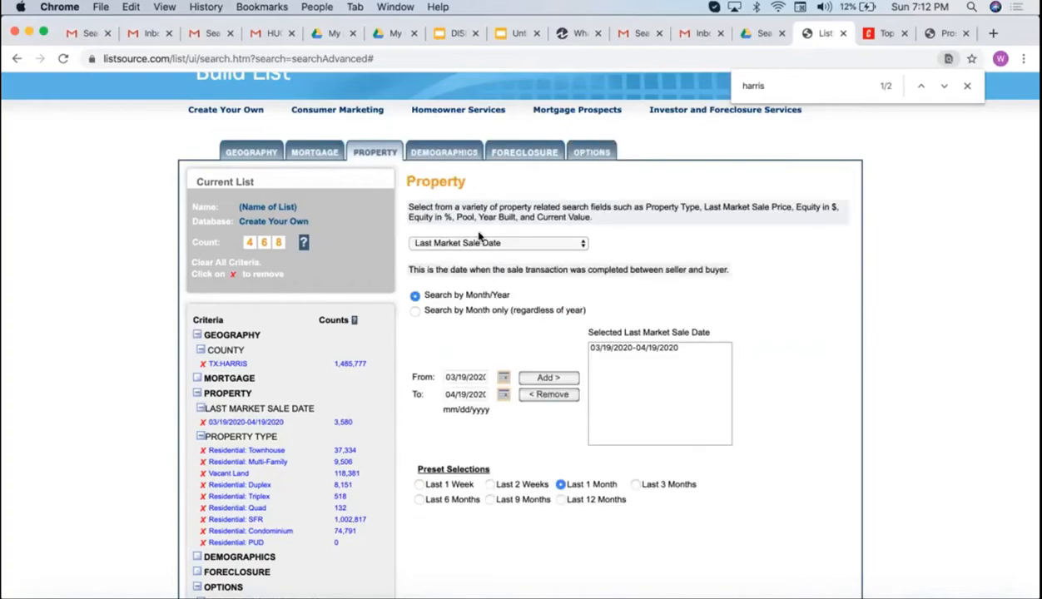
pyautogui.click(561, 500)
pyautogui.click(550, 378)
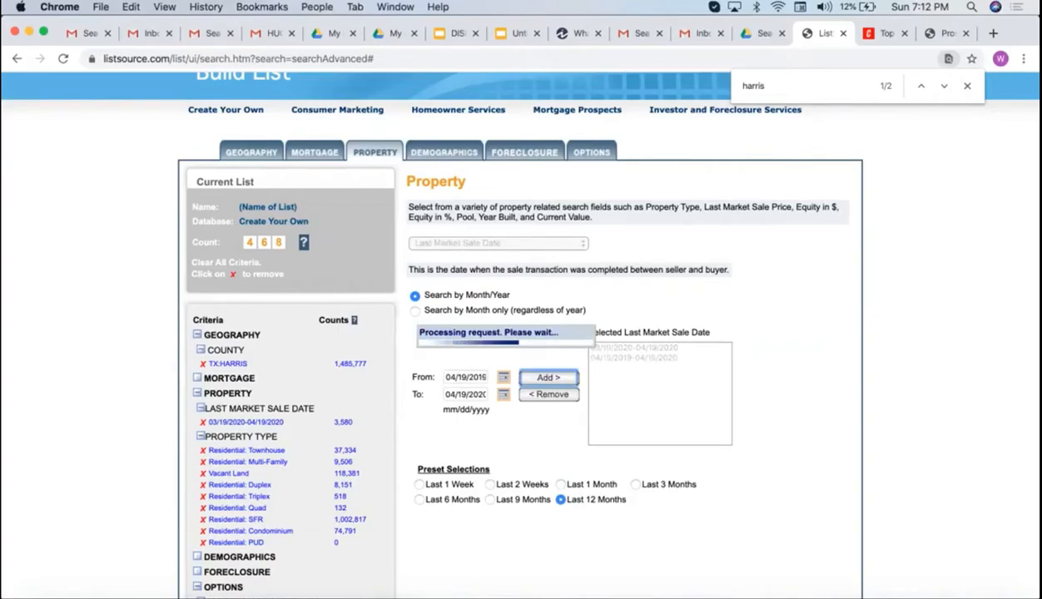
pyautogui.click(654, 347)
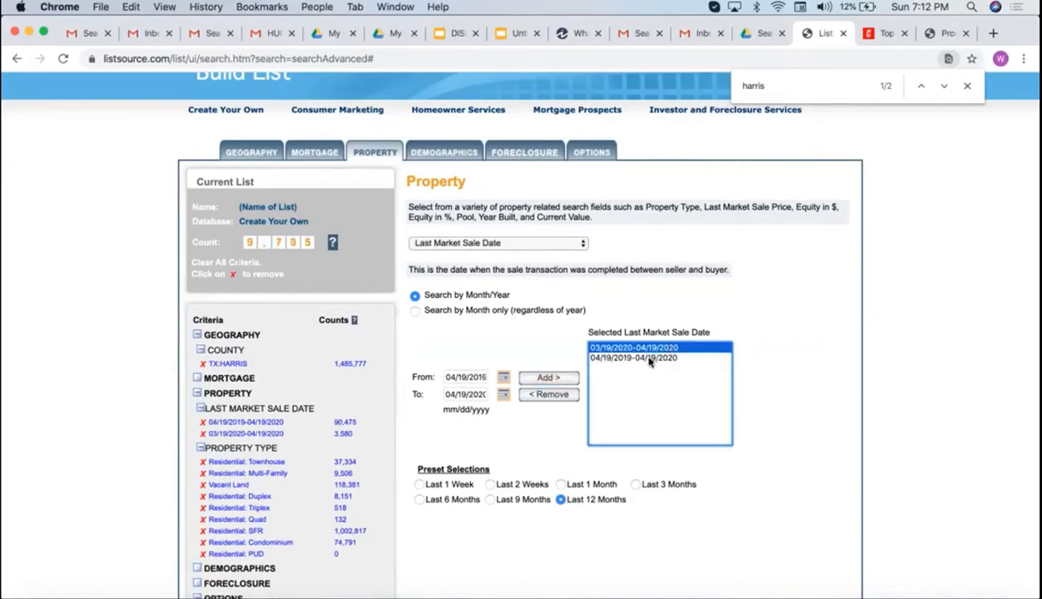
pyautogui.click(549, 394)
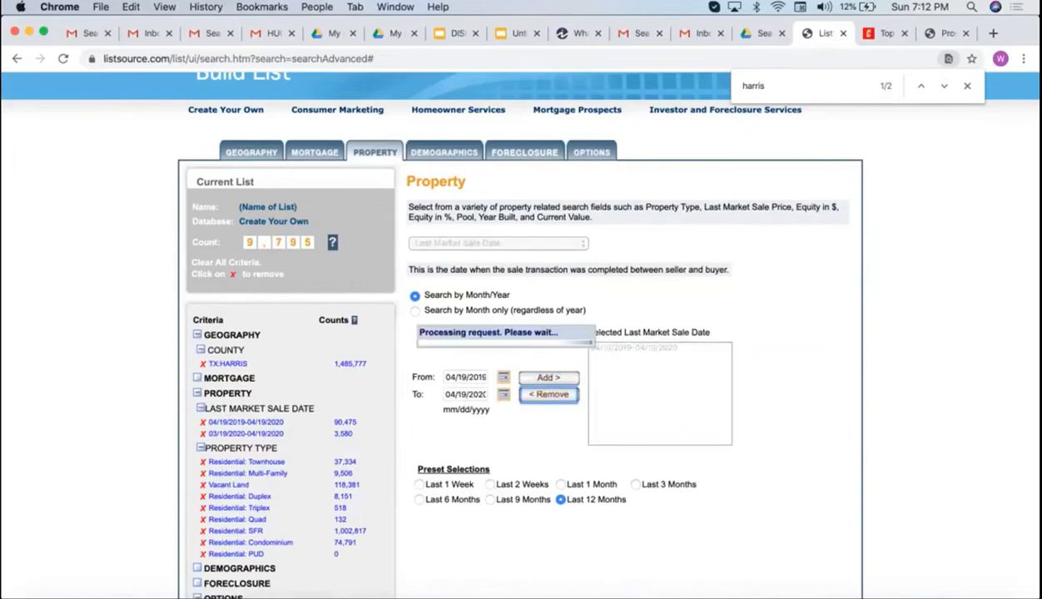
# Review the owner occupied, trustee-owned, corporate-owned and address completeness options chosen for the list
pyautogui.click(612, 155)
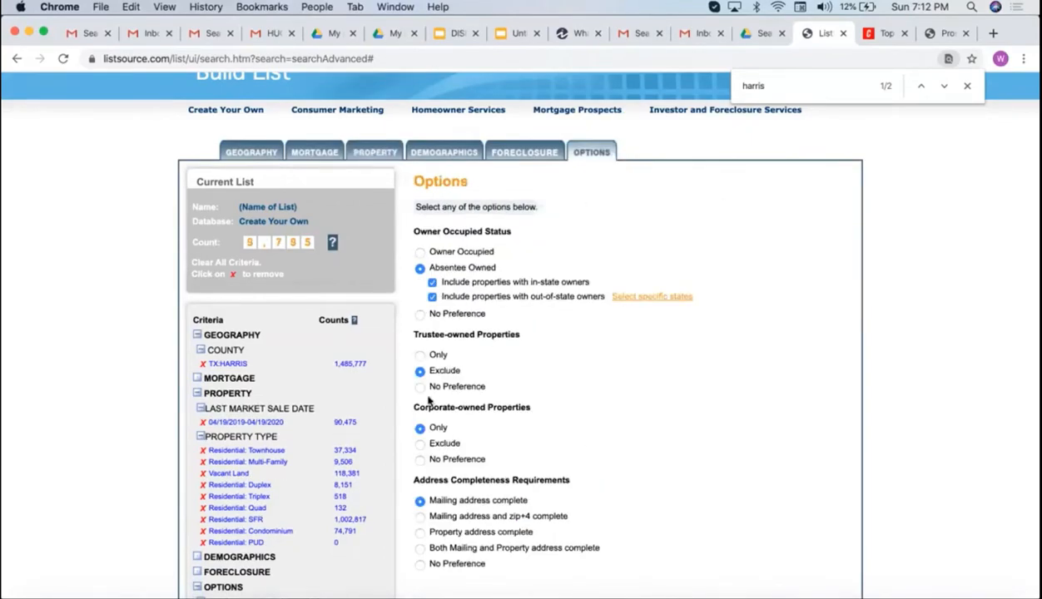
pyautogui.scroll(-2, 428, 402)
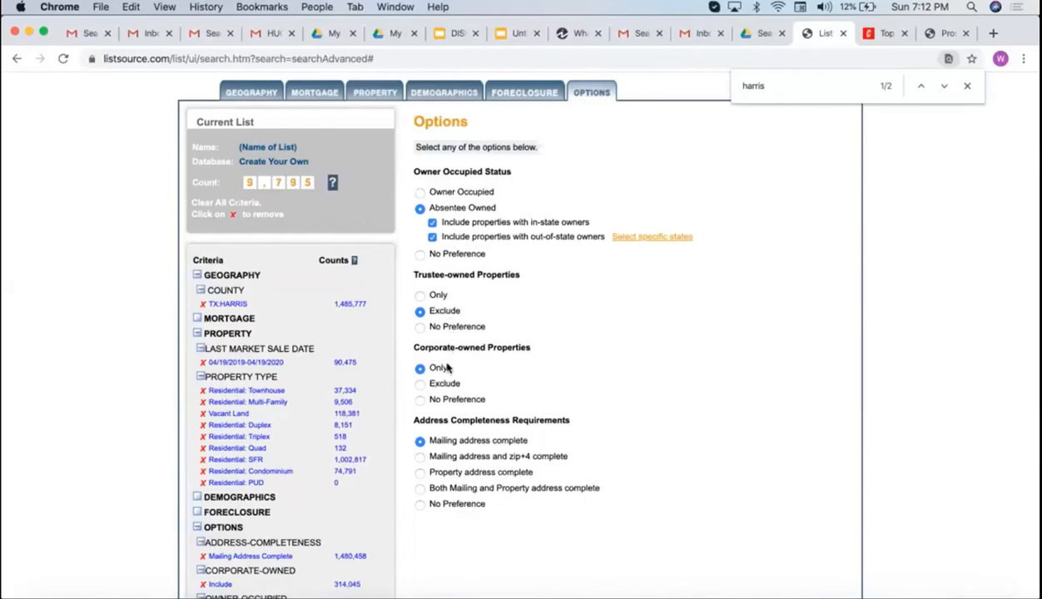
pyautogui.scroll(2, 445, 368)
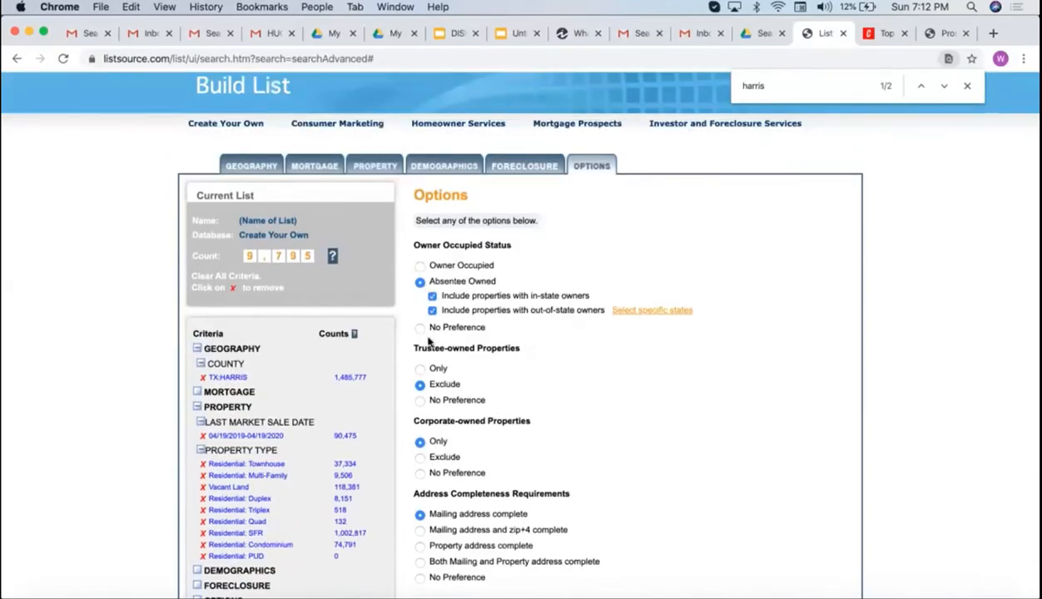
# Try excluding corporate-owned properties and leaving out in-state absentee owners, and include the in-state owners again
pyautogui.scroll(-3, 431, 368)
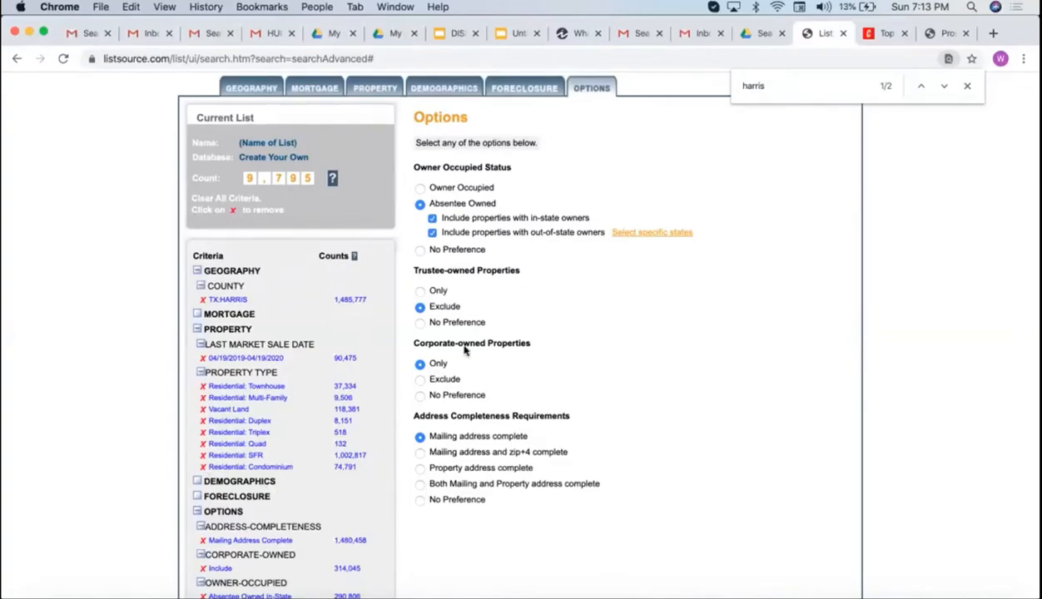
pyautogui.click(420, 381)
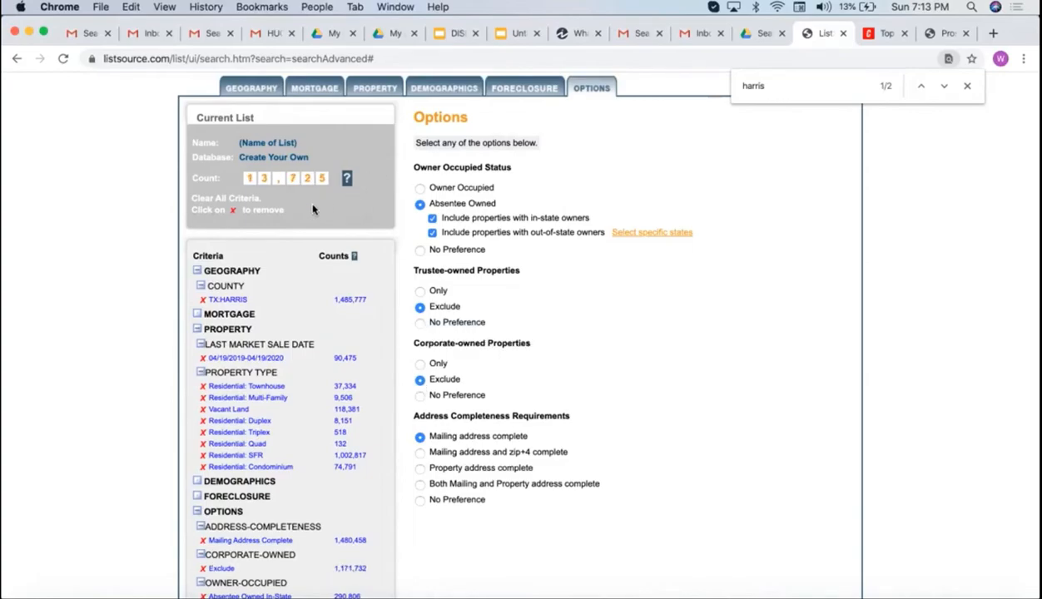
pyautogui.scroll(-1, 313, 210)
pyautogui.scroll(3, 313, 209)
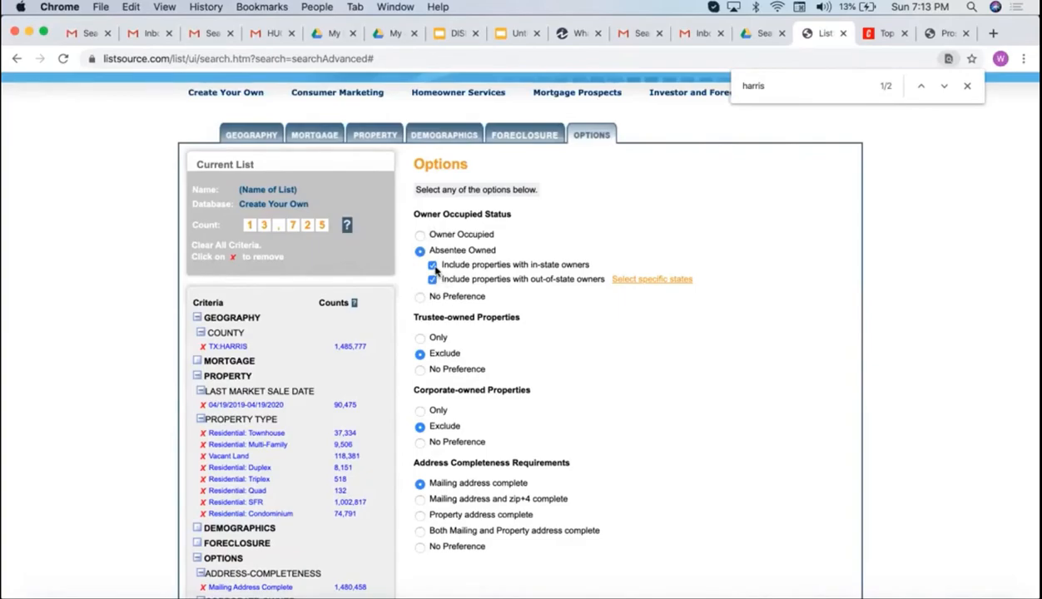
pyautogui.click(432, 265)
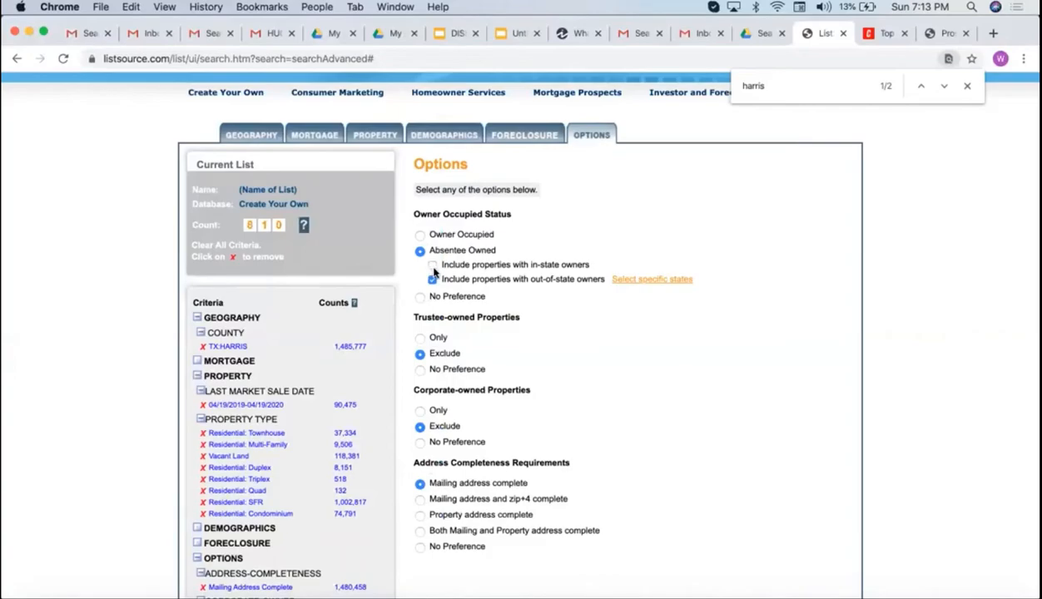
pyautogui.click(432, 265)
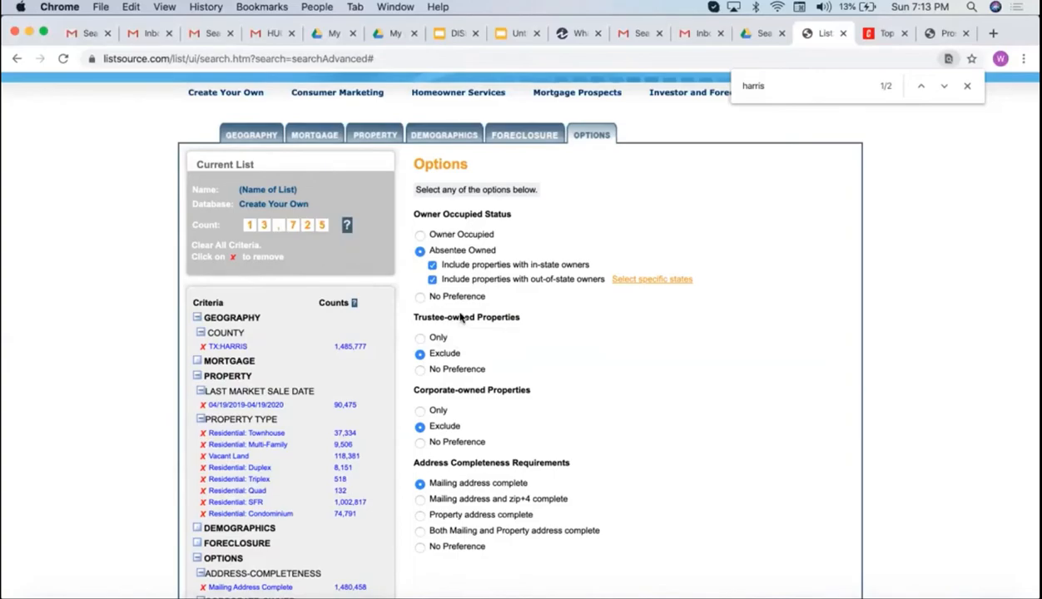
# Remove the Residential: Condominium property type from the criteria and set corporate-owned properties back to Only
pyautogui.scroll(-2, 460, 317)
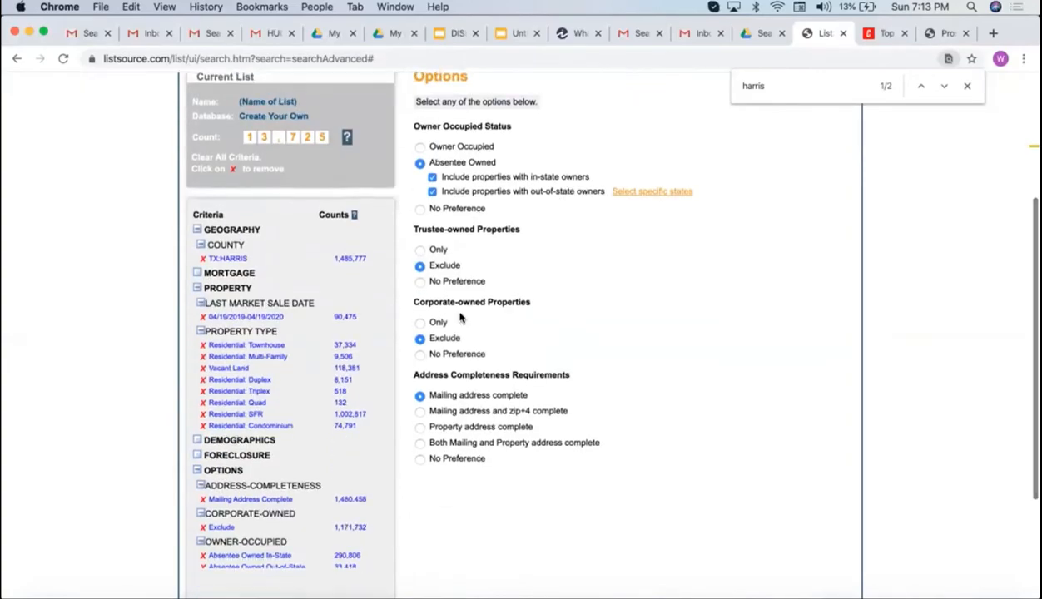
pyautogui.click(203, 426)
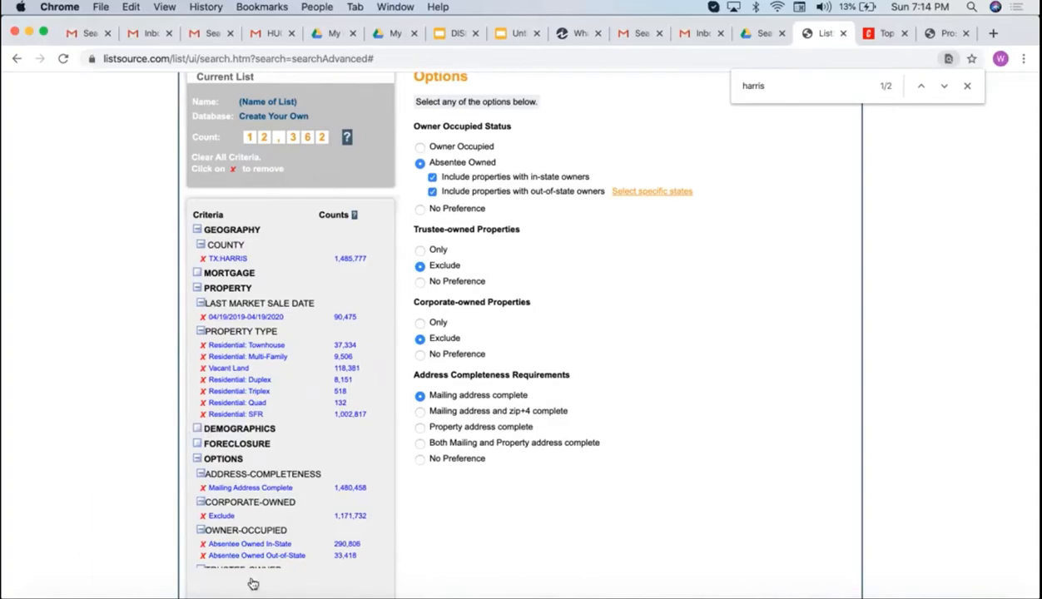
pyautogui.click(421, 322)
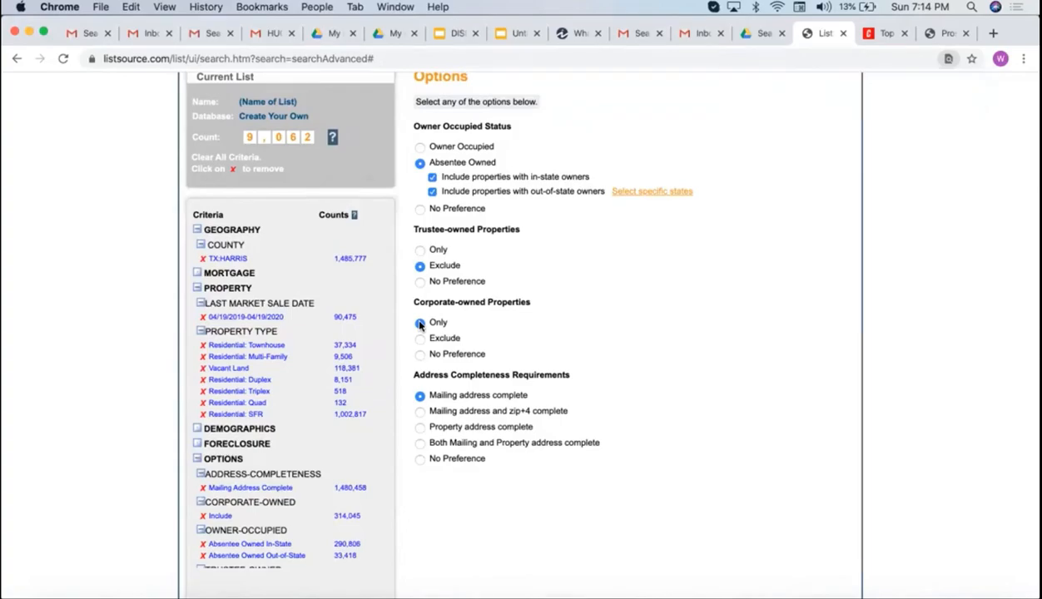
# Open portal.roor.app in a new browser tab and return to the options of the ListSource list being built
pyautogui.press('cmd+t')
pyautogui.write('port')
pyautogui.write('la')
pyautogui.press('BackSpace')
pyautogui.press('BackSpace')
pyautogui.write('al.roor.app')
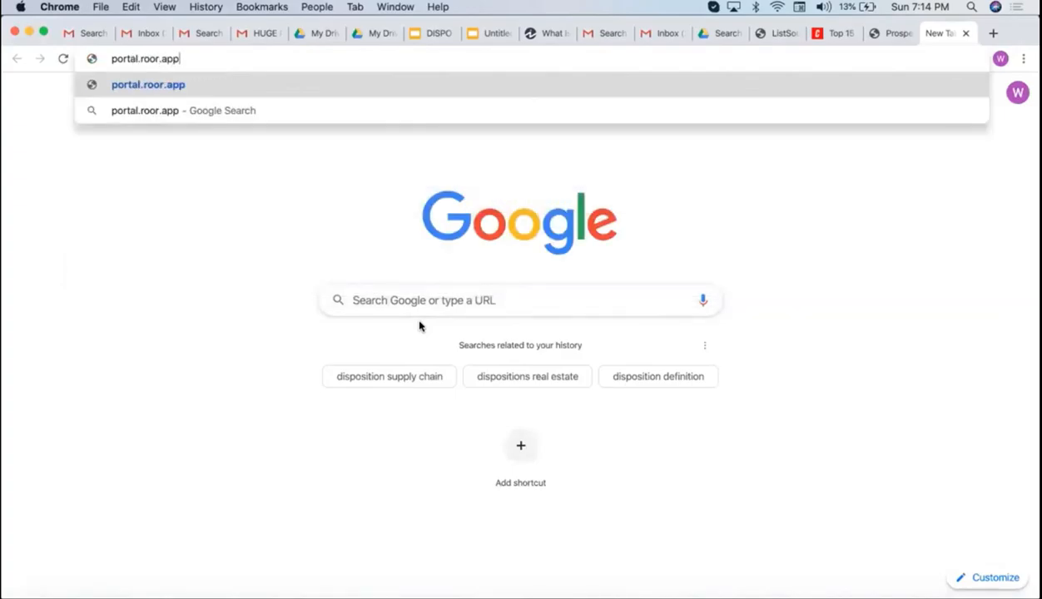
pyautogui.press('Return')
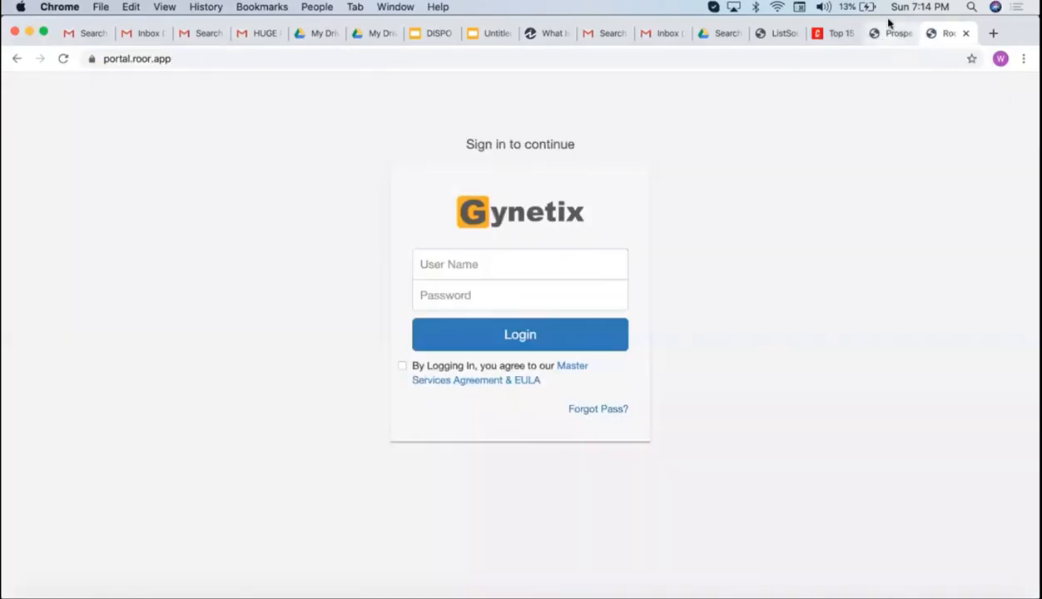
pyautogui.click(890, 32)
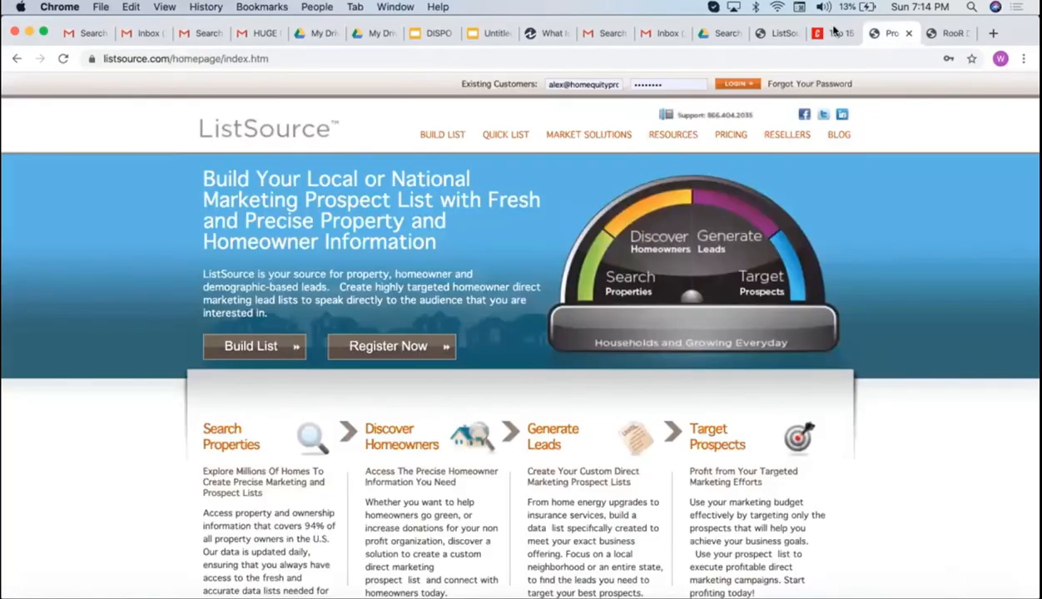
pyautogui.click(774, 34)
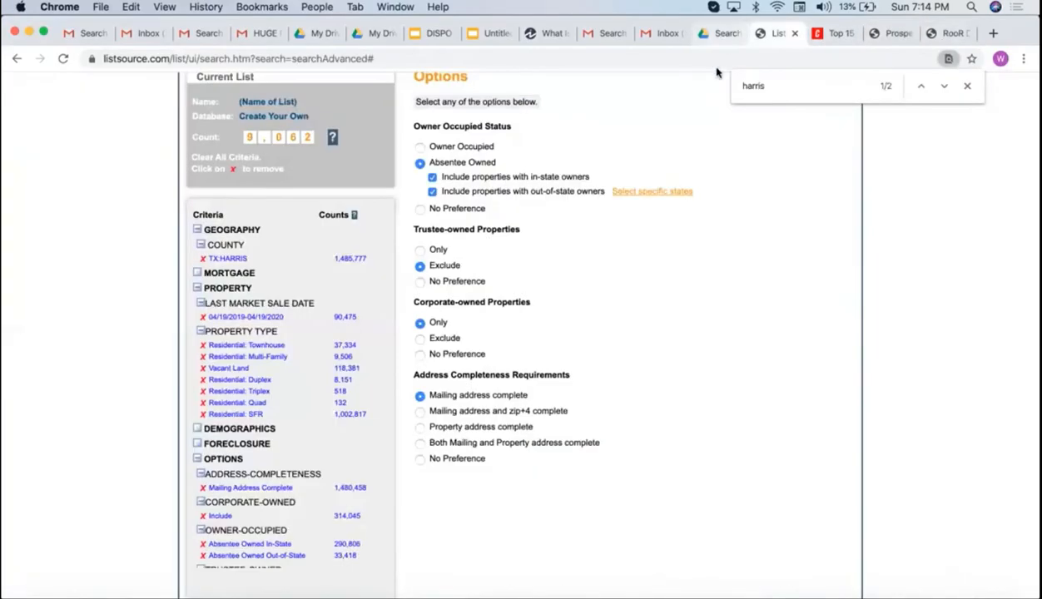